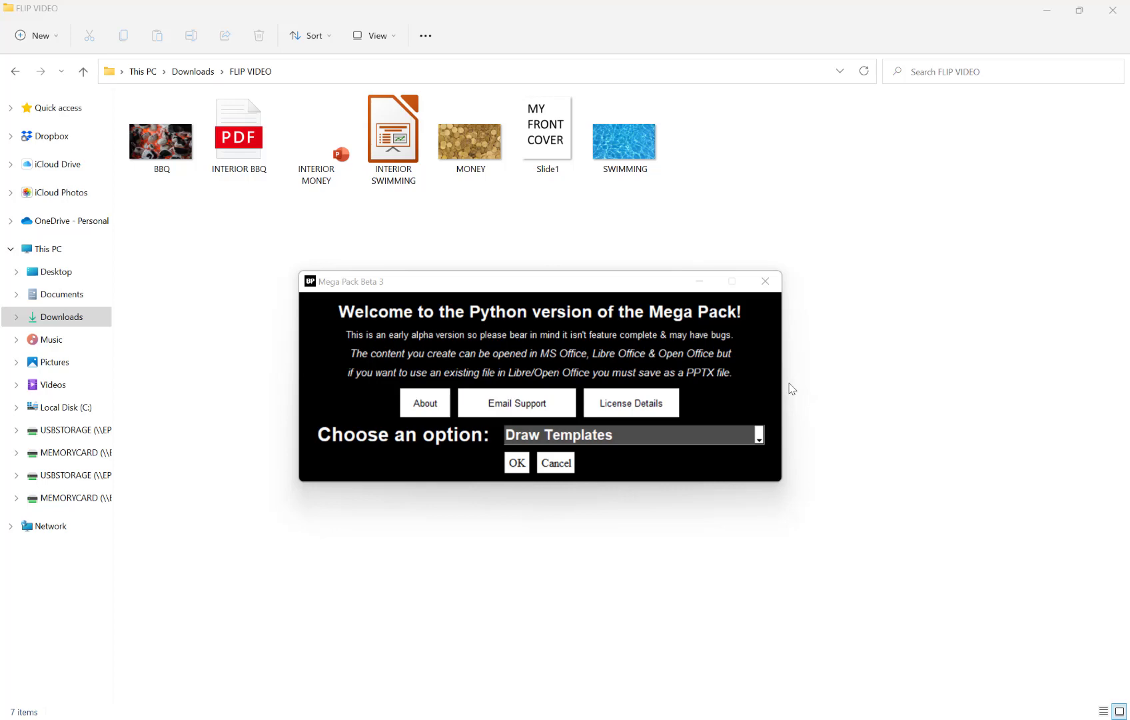
Choose Create Flip Pages Video from the options list and launch its settings window.
left_click(711, 433)
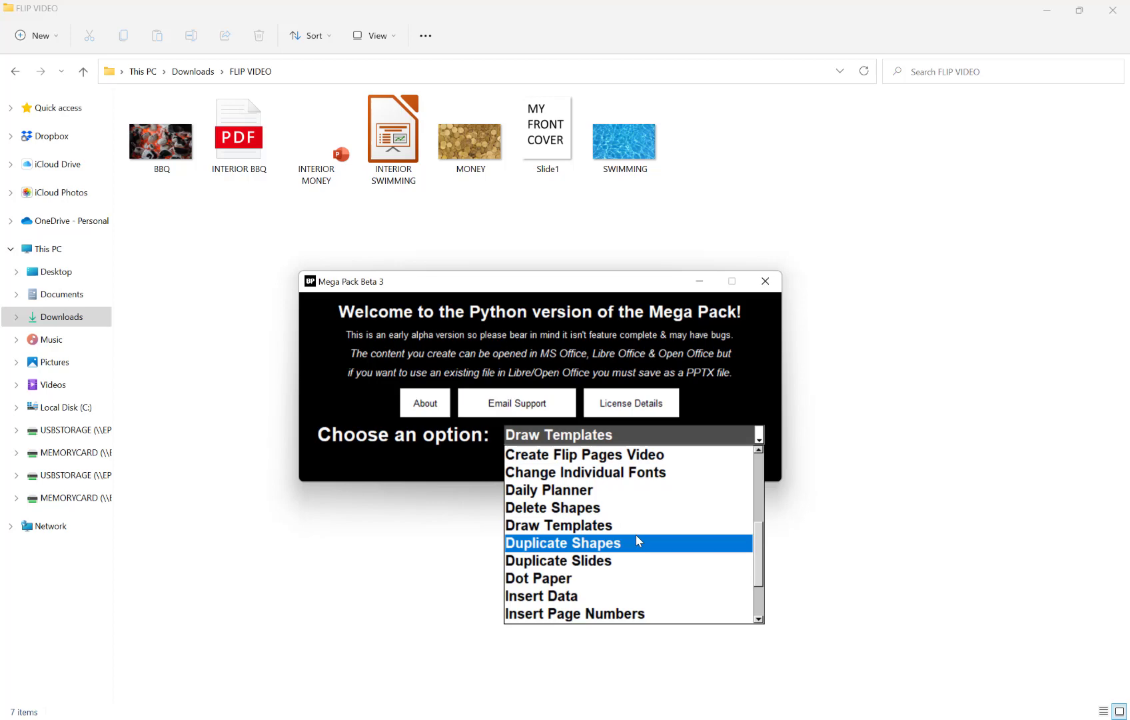
left_click(622, 460)
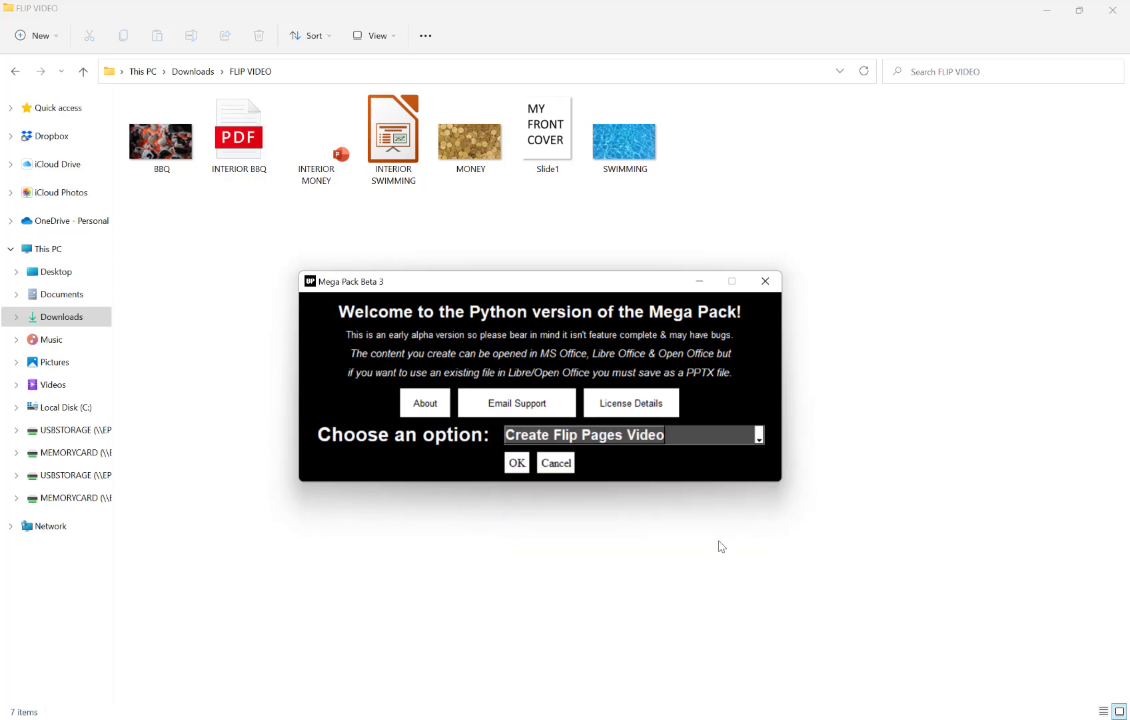
left_click(517, 464)
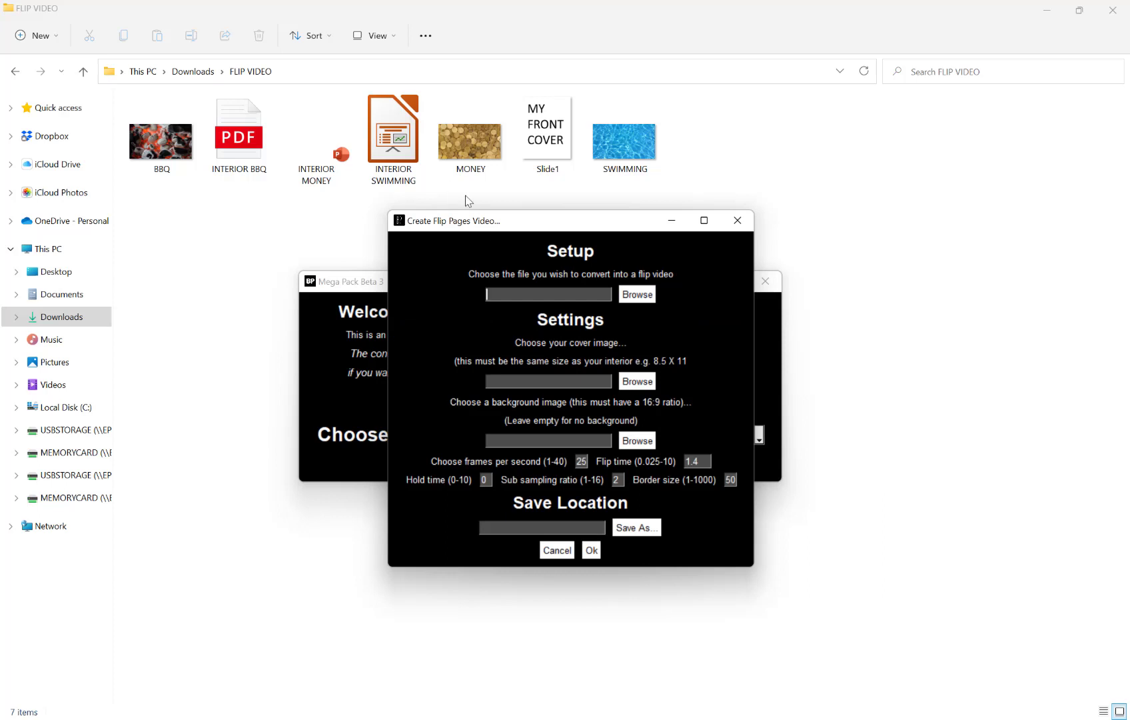
left_click_drag(496, 227, 469, 247)
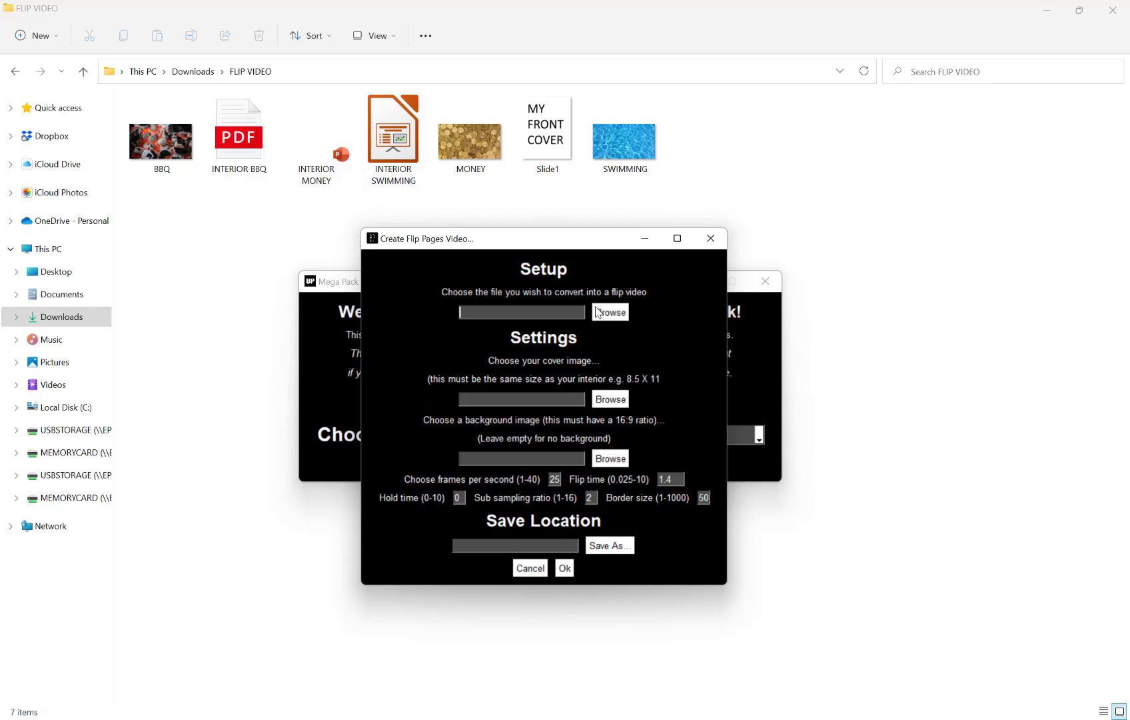
Browse for the source, filter to PDF files and load INTERIOR BBQ as the file to convert.
left_click(616, 314)
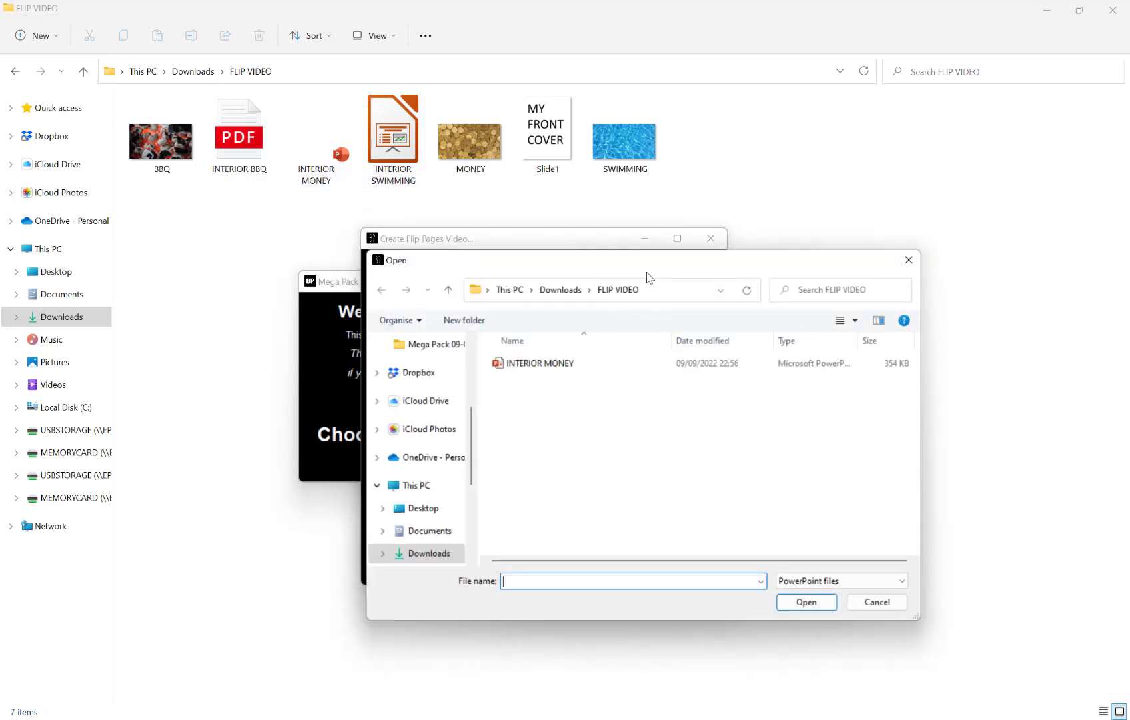
left_click_drag(640, 262, 636, 144)
left_click(831, 463)
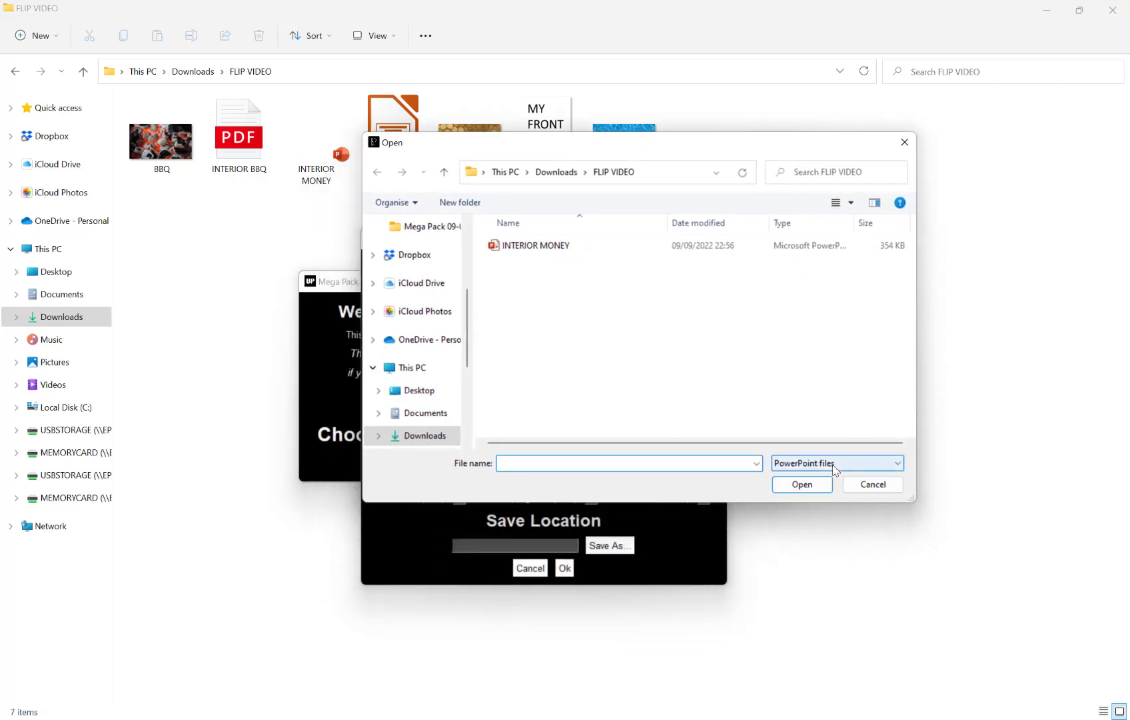
left_click(820, 497)
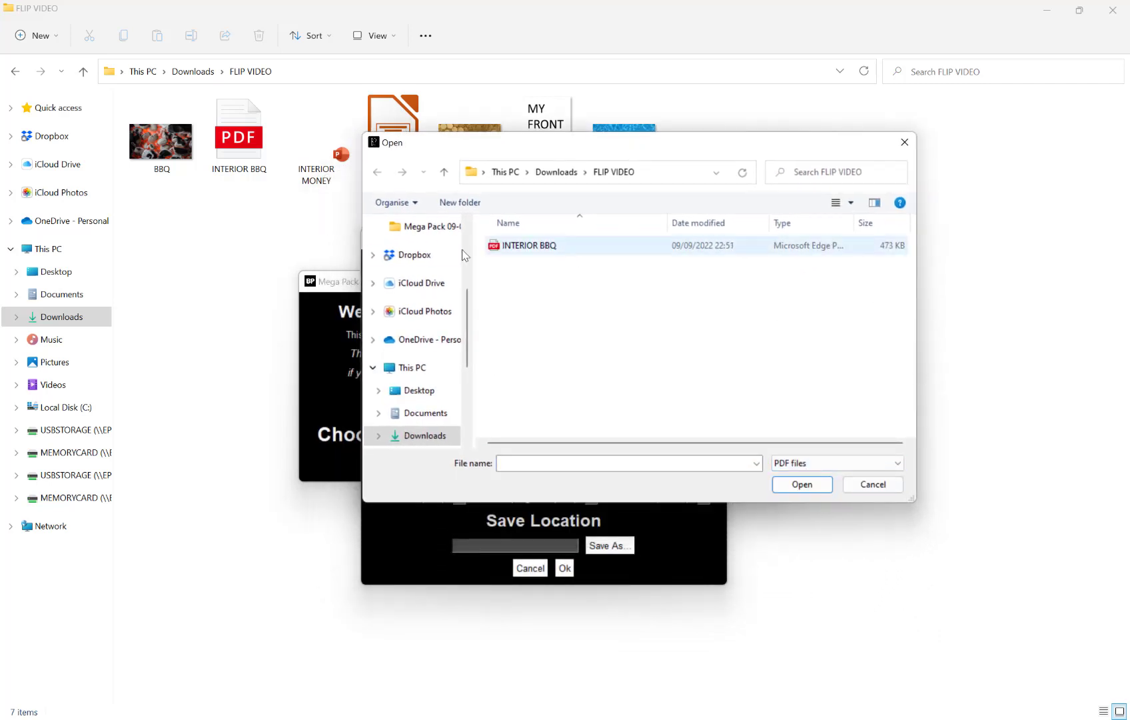
left_click(546, 251)
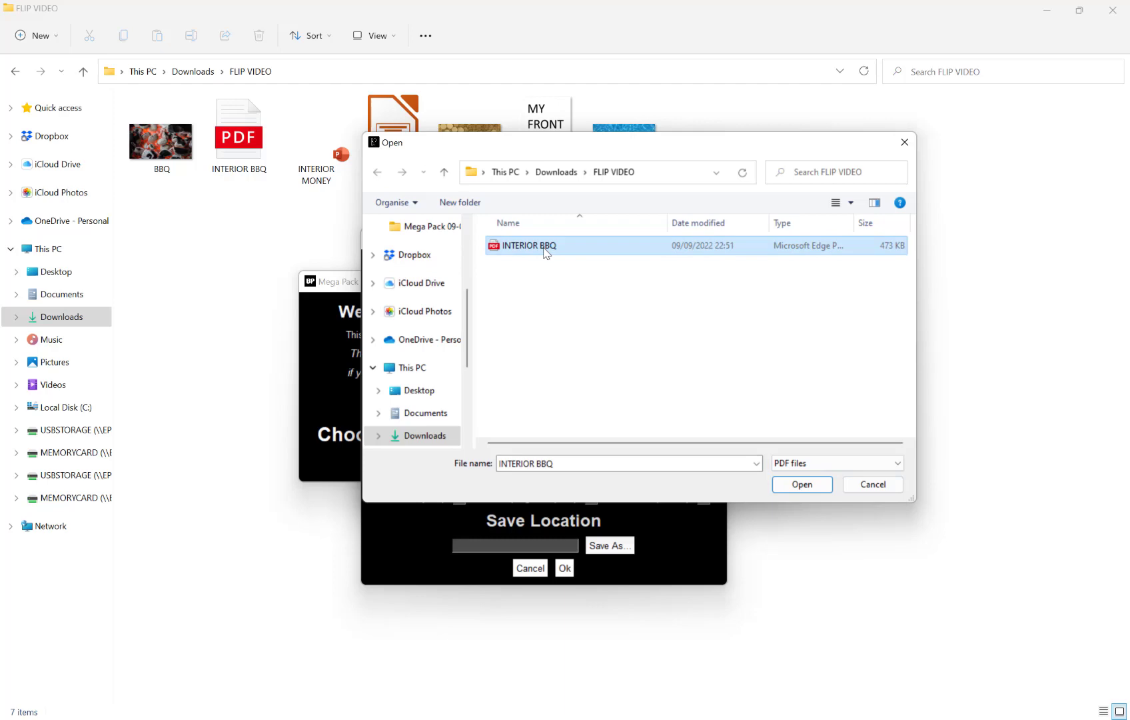
left_click(806, 485)
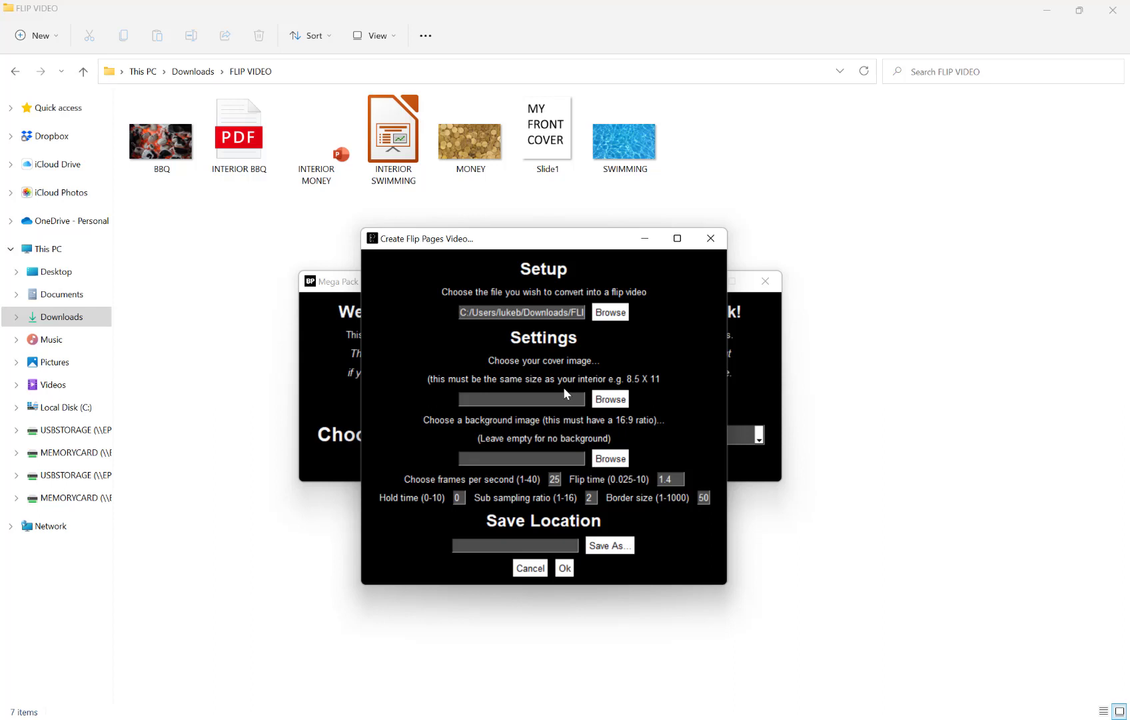
Set the Slide1 front cover picture as the video's cover image.
left_click(603, 399)
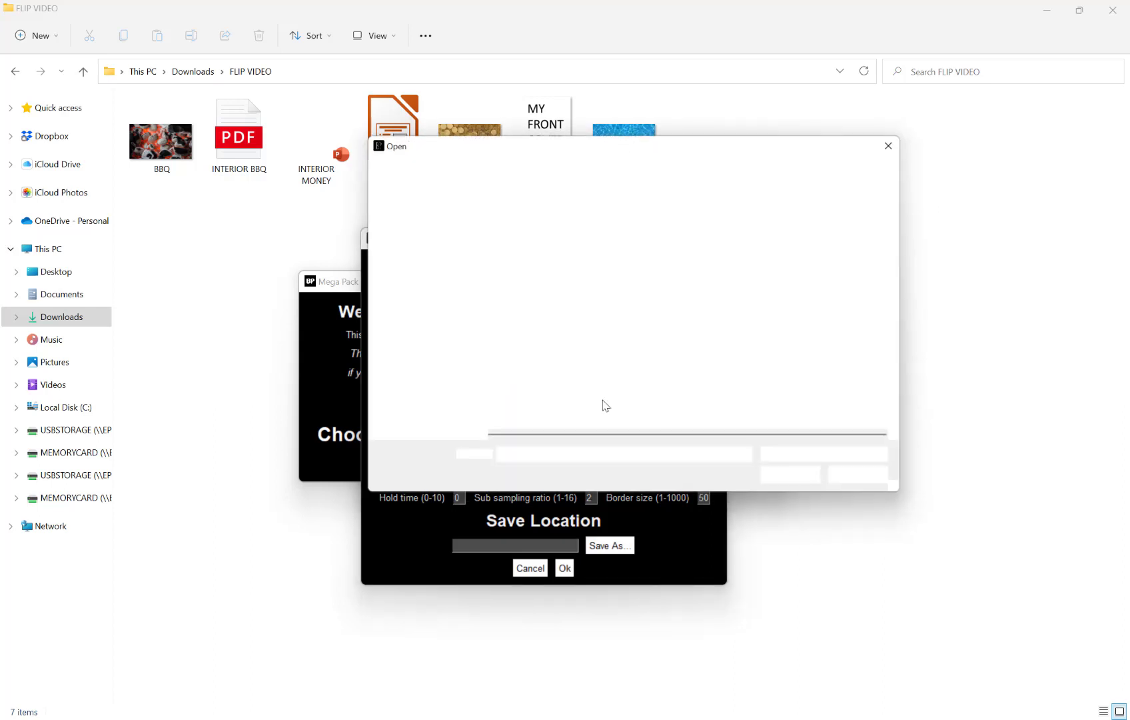
left_click(693, 263)
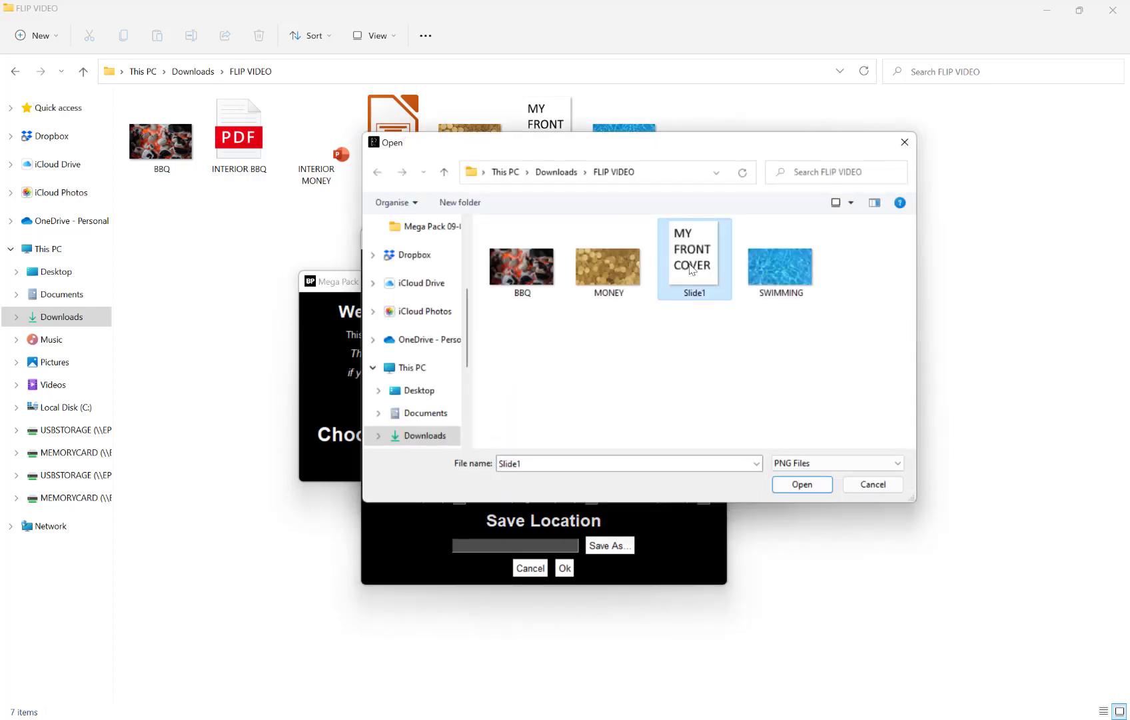
left_click(823, 485)
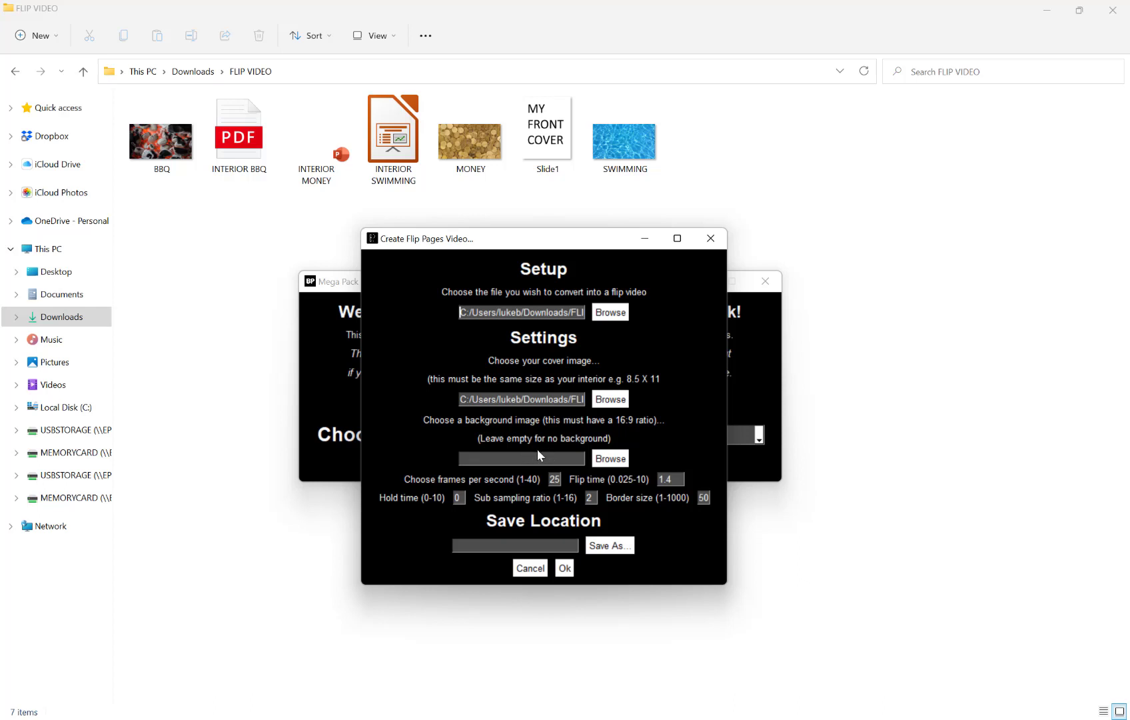
Set the BBQ picture as the video's background image.
left_click(615, 460)
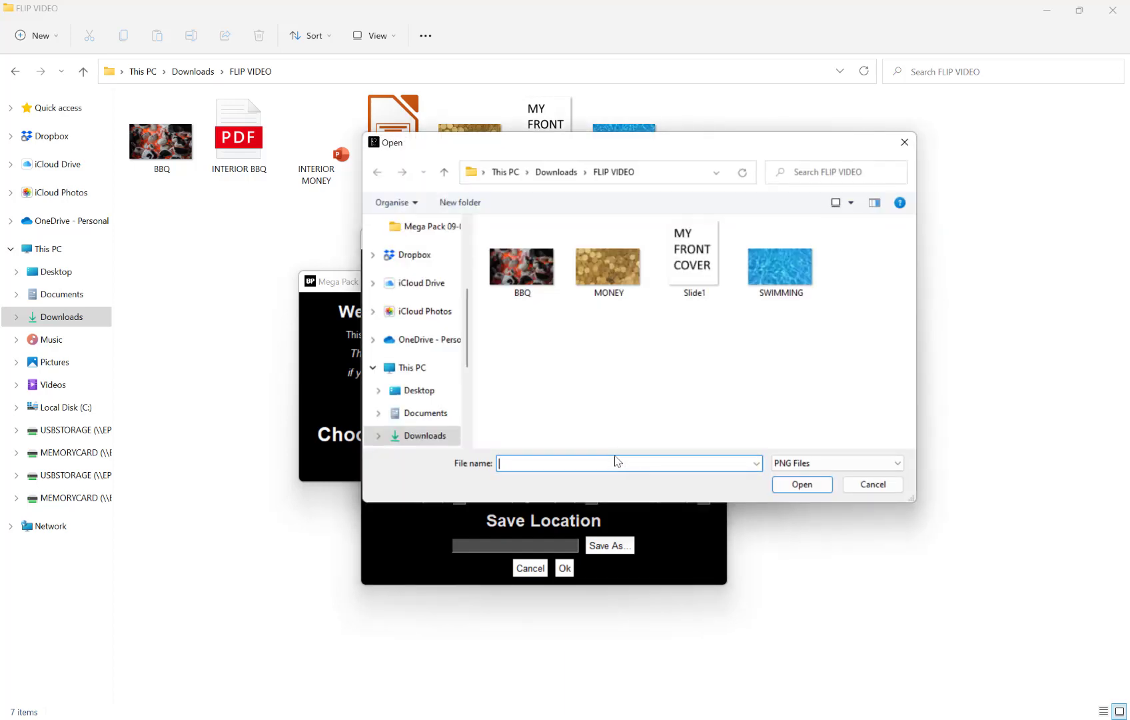
mouse_move(575, 146)
left_mouse_down()
mouse_move(816, 184)
mouse_move(588, 238)
left_mouse_up()
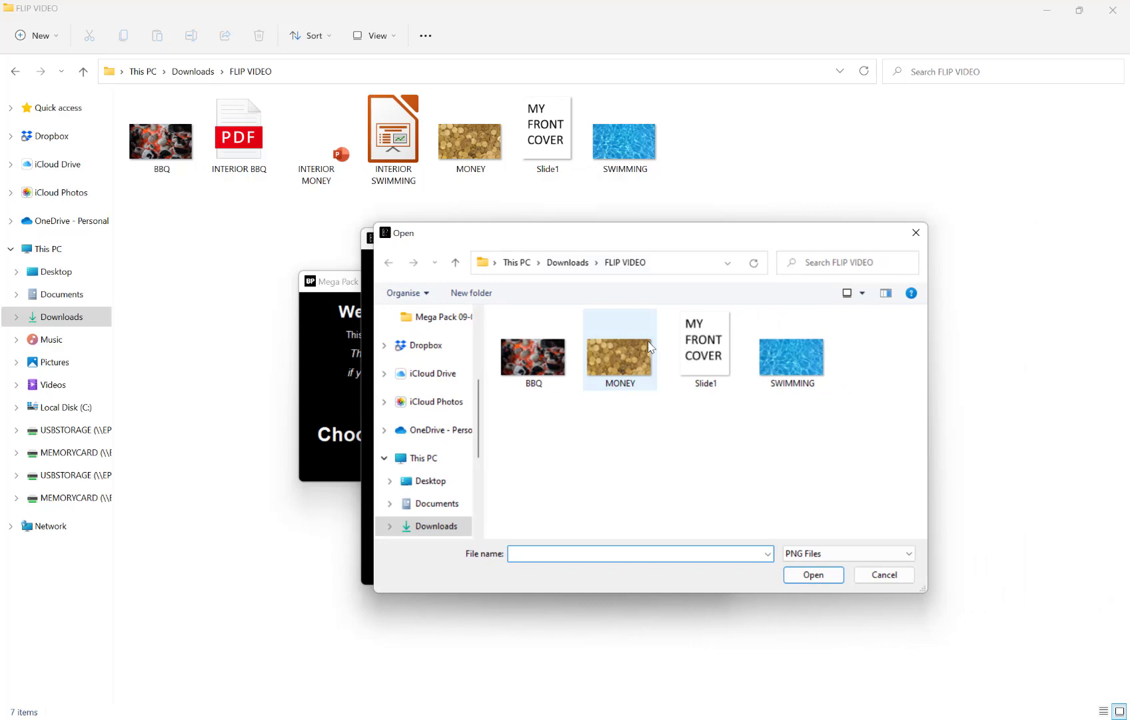
left_click(530, 366)
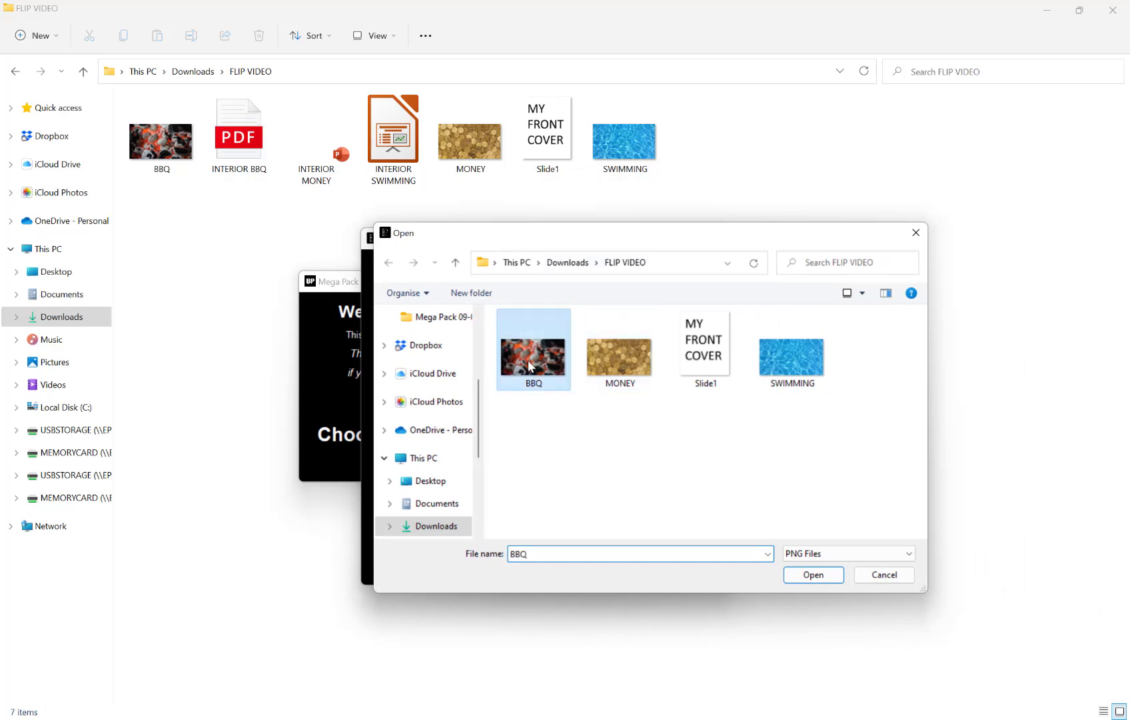
left_click(813, 575)
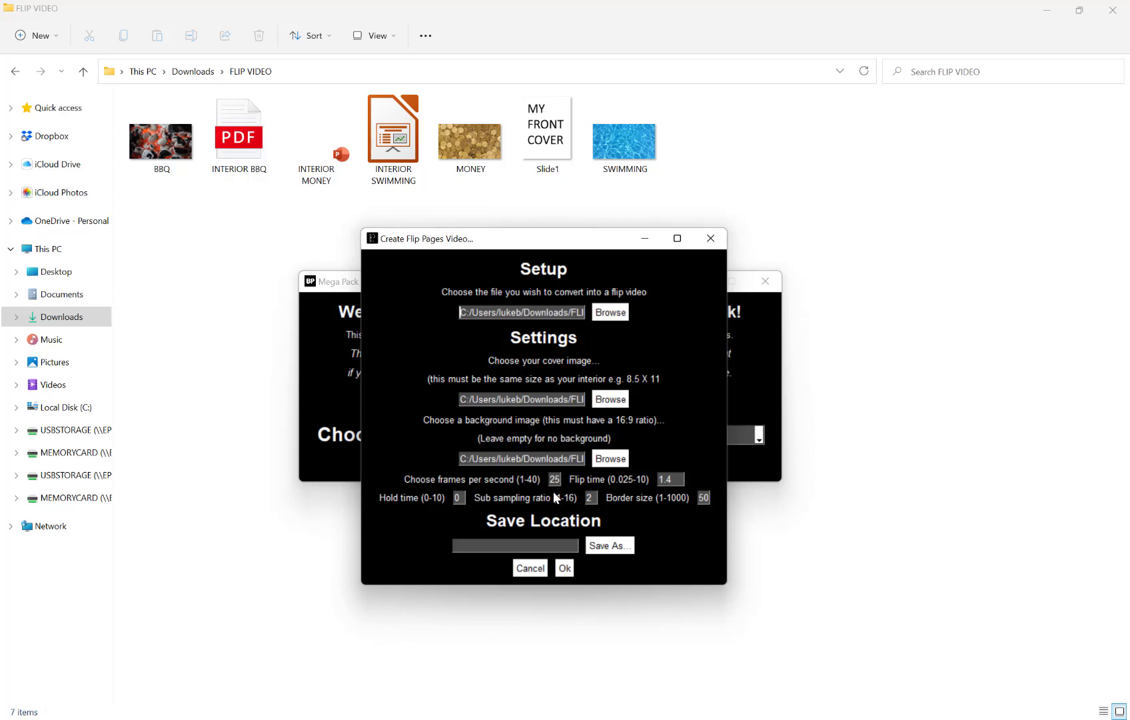
Set frames per second to 40 and enter a short non-zero hold time.
double_click(558, 479)
left_click(460, 498)
Save the output as an MP4 named BBQ VIDEO in the FLIP VIDEO folder.
left_click(621, 548)
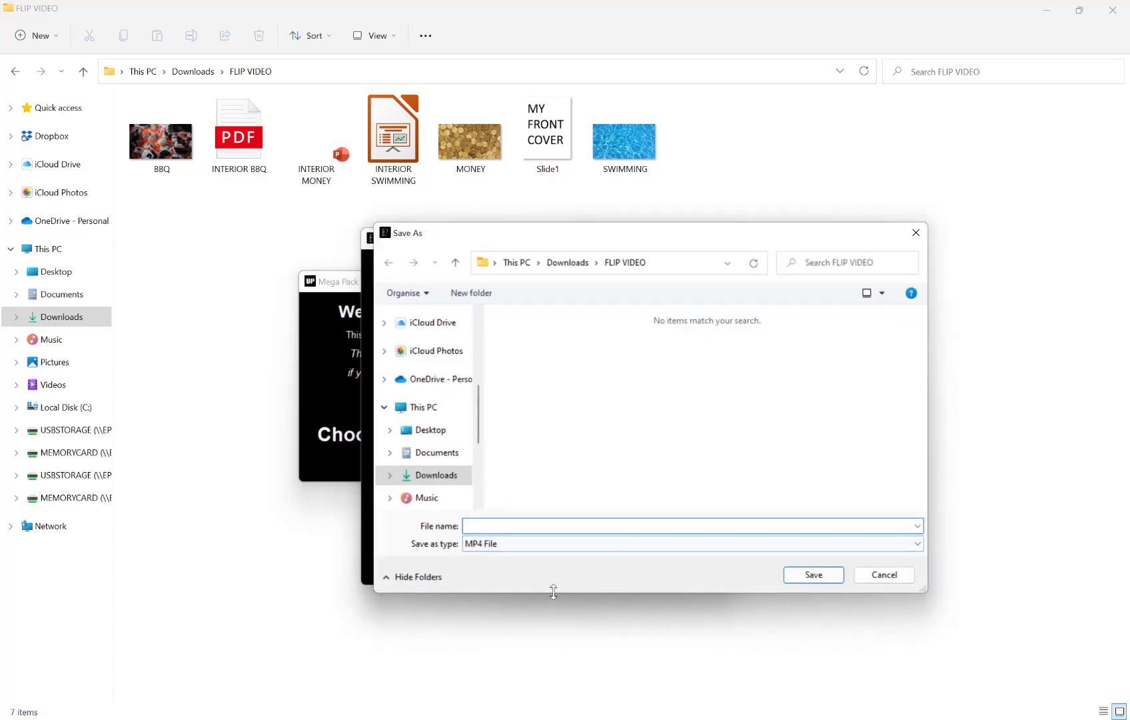
left_click(508, 544)
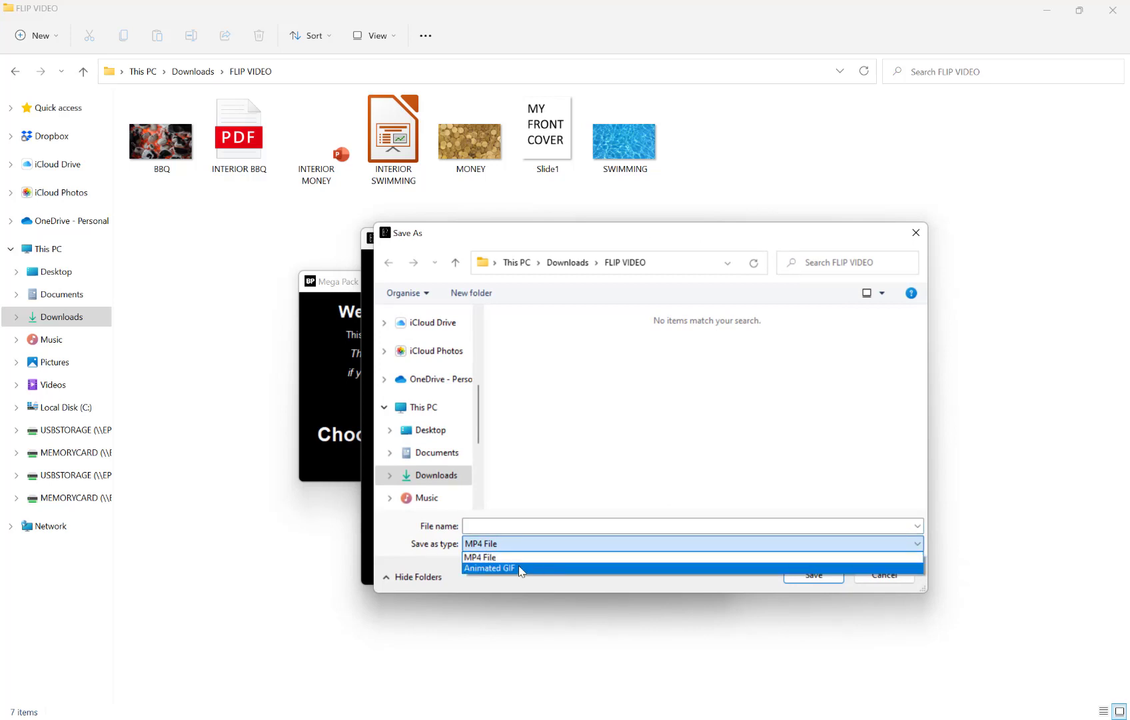
left_click(502, 558)
left_click(514, 523)
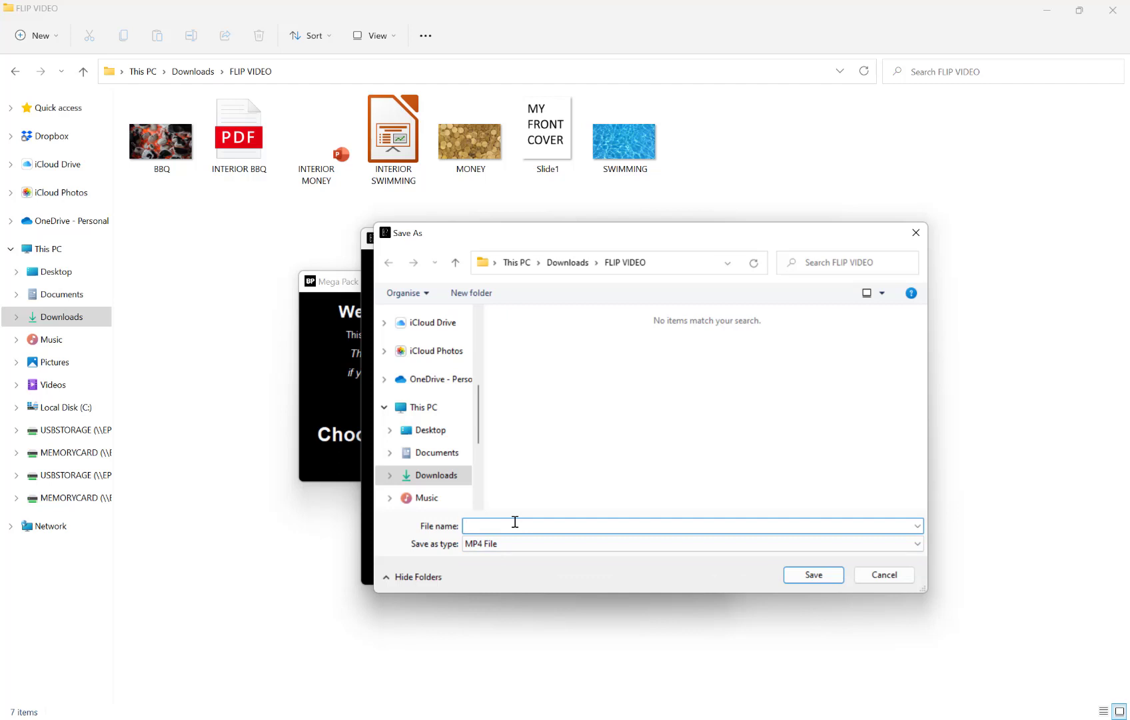
type("BBQ")
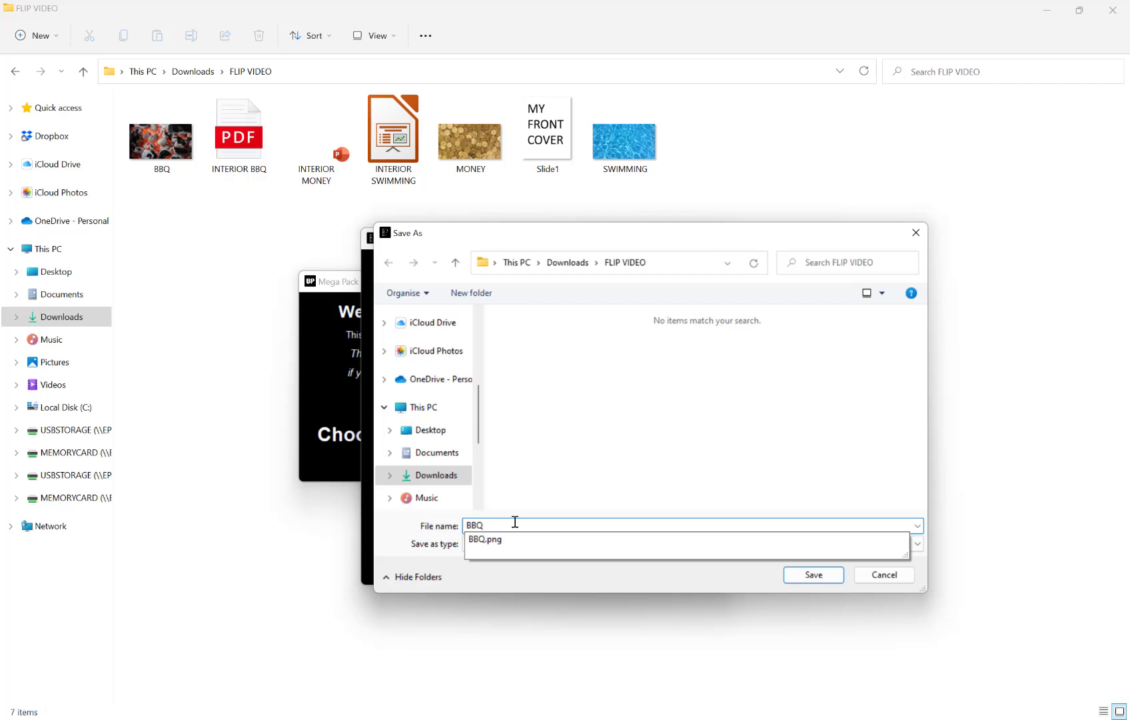
type(" VIDEO")
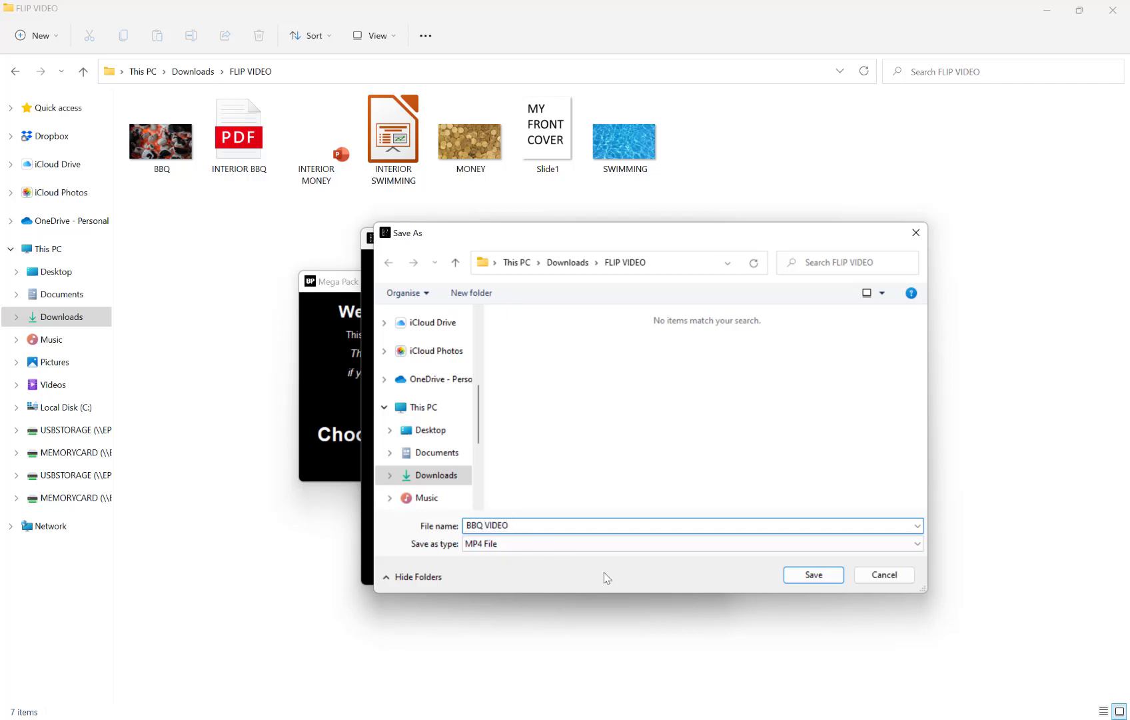
left_click(813, 576)
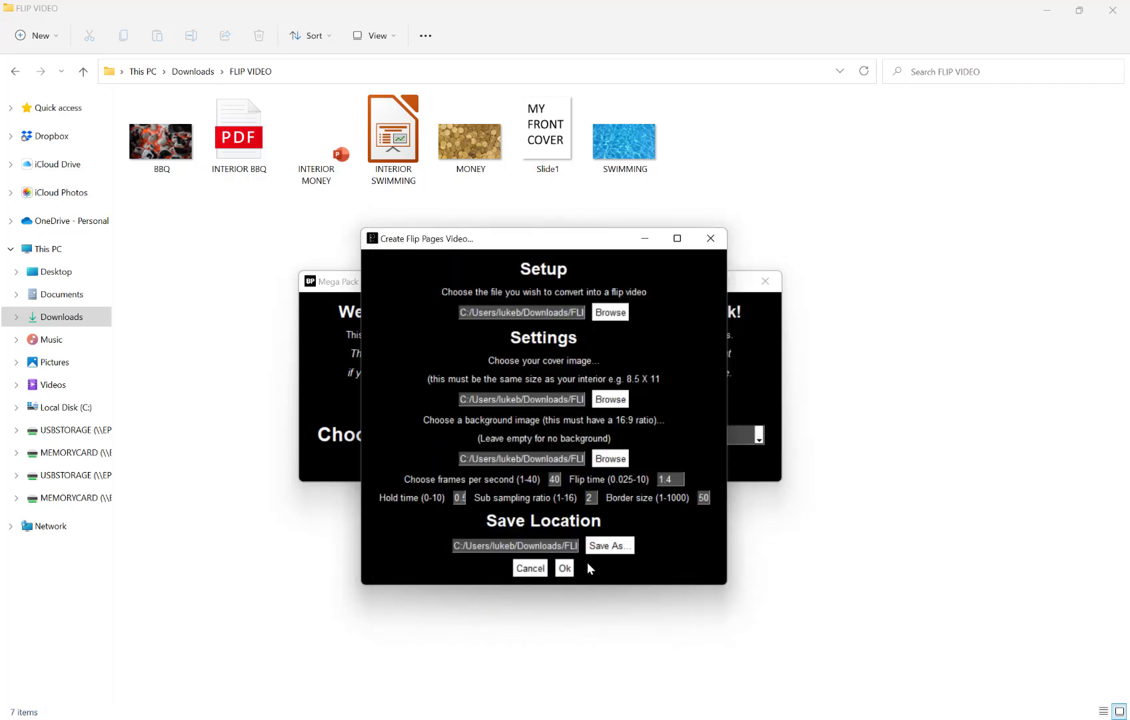
Confirm the settings to generate the flip pages video until Completed! appears.
left_click(565, 565)
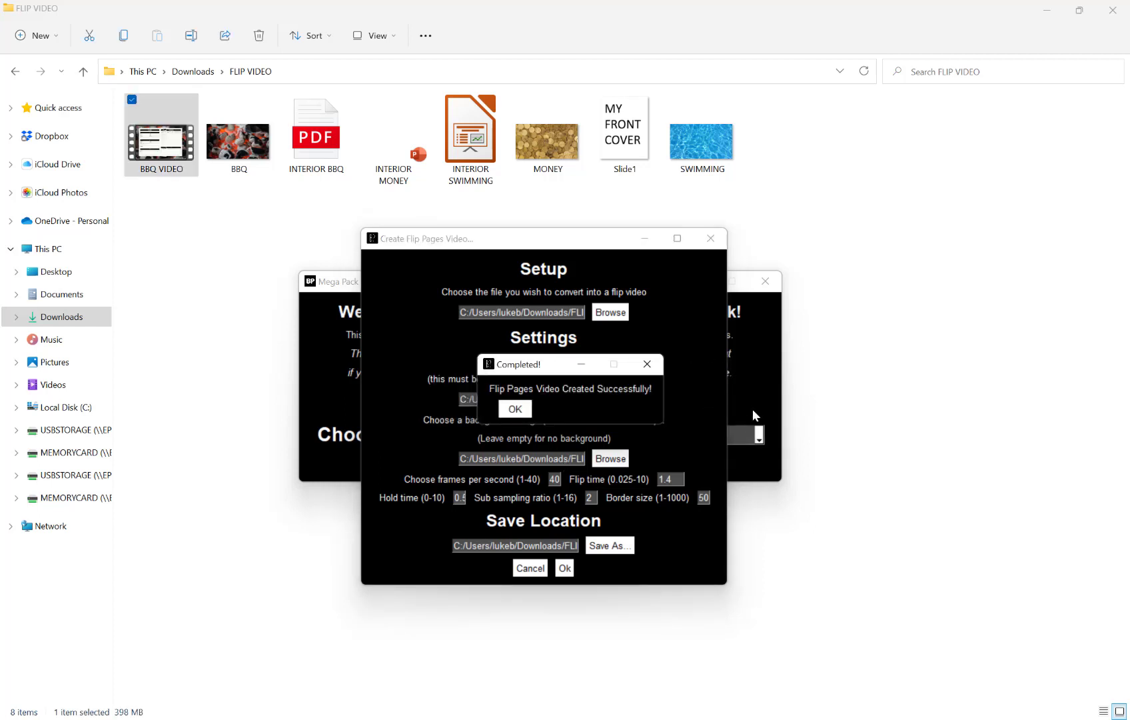
Dismiss the Completed! message, leaving BBQ VIDEO listed in the FLIP VIDEO folder.
left_click(528, 410)
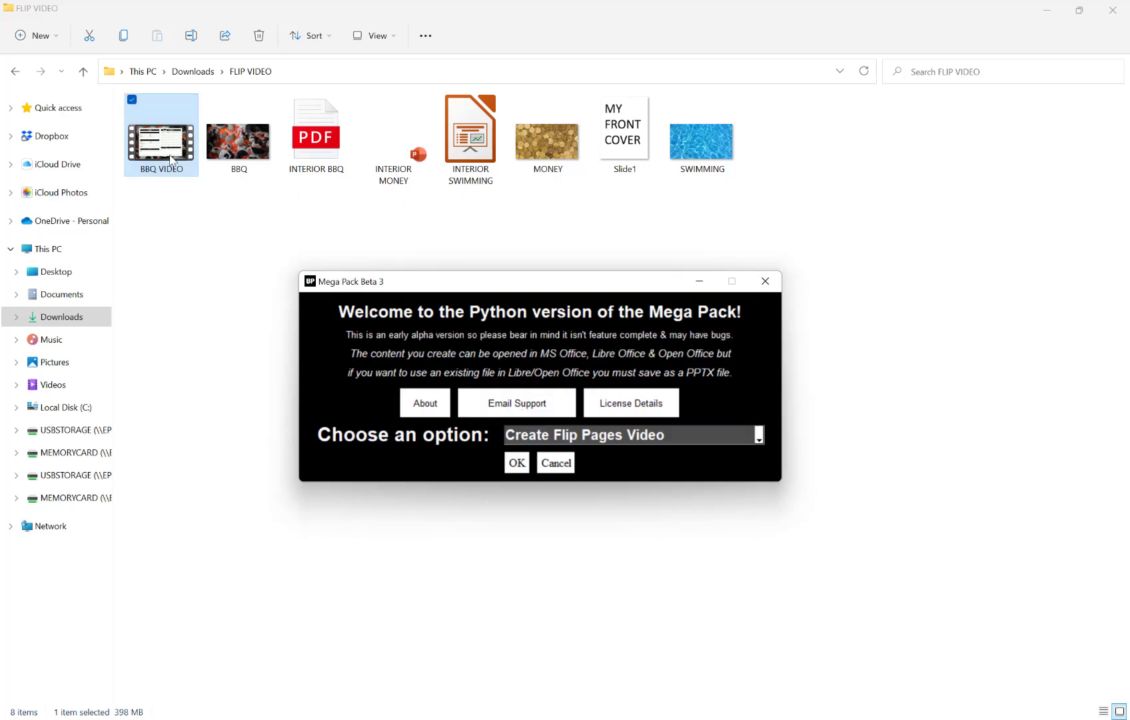